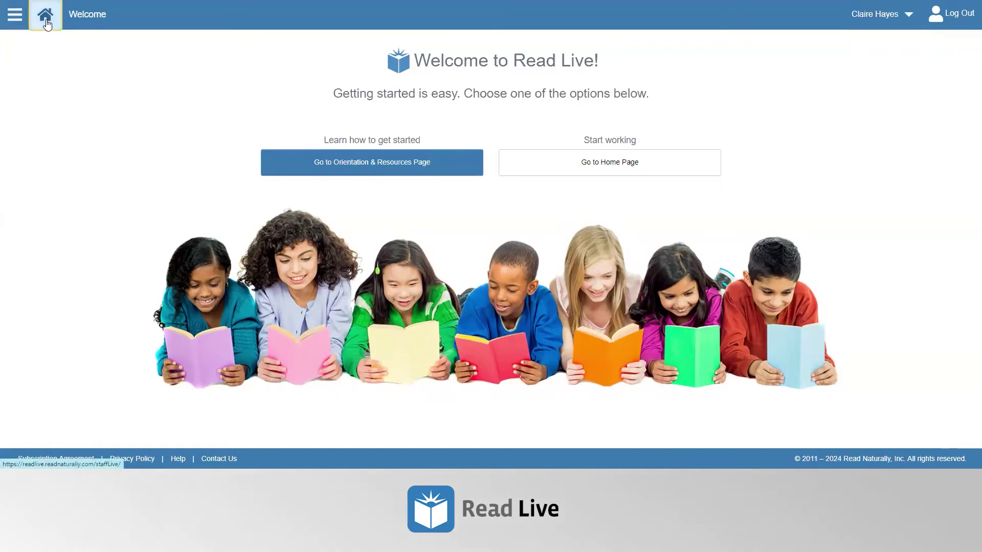
- Go to the Read Live Home dashboard and open the Student Activity tile
click(46, 20)
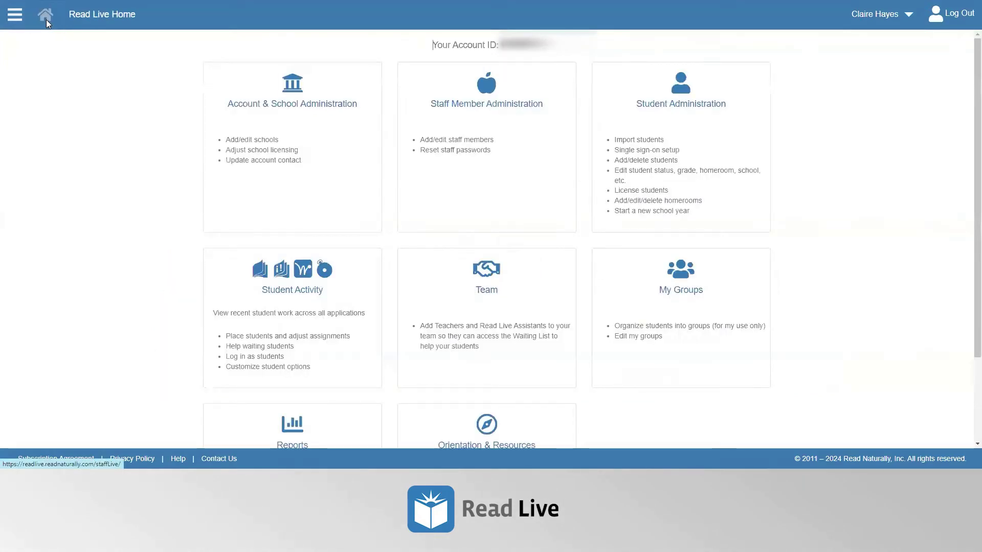
click(289, 304)
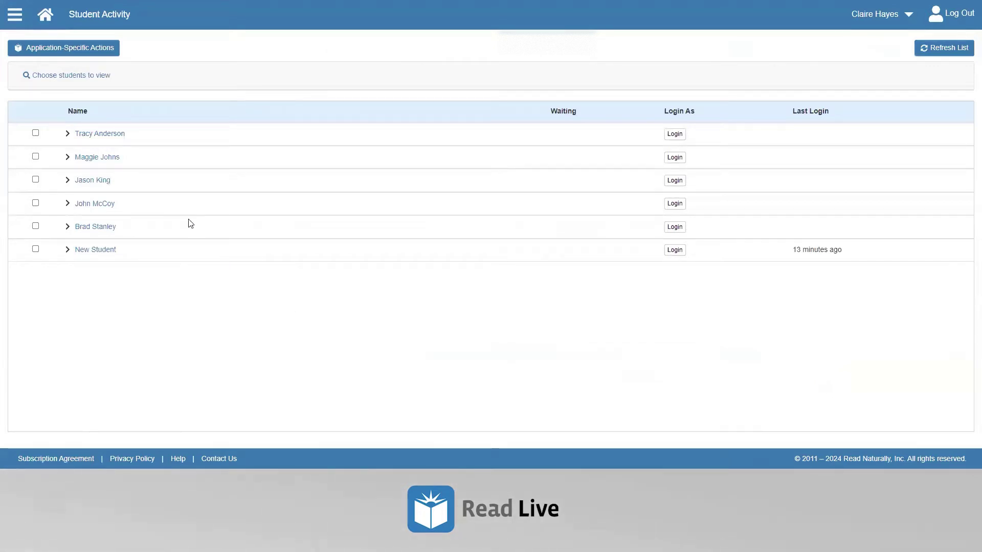
- Show the Application-Specific Actions panel and collapse the Read Naturally Live section
click(57, 54)
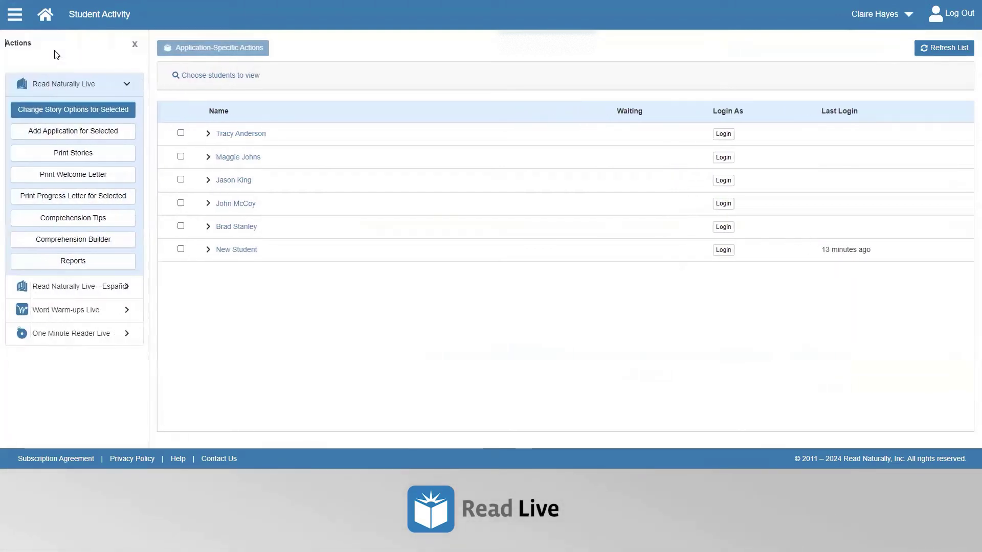
click(119, 87)
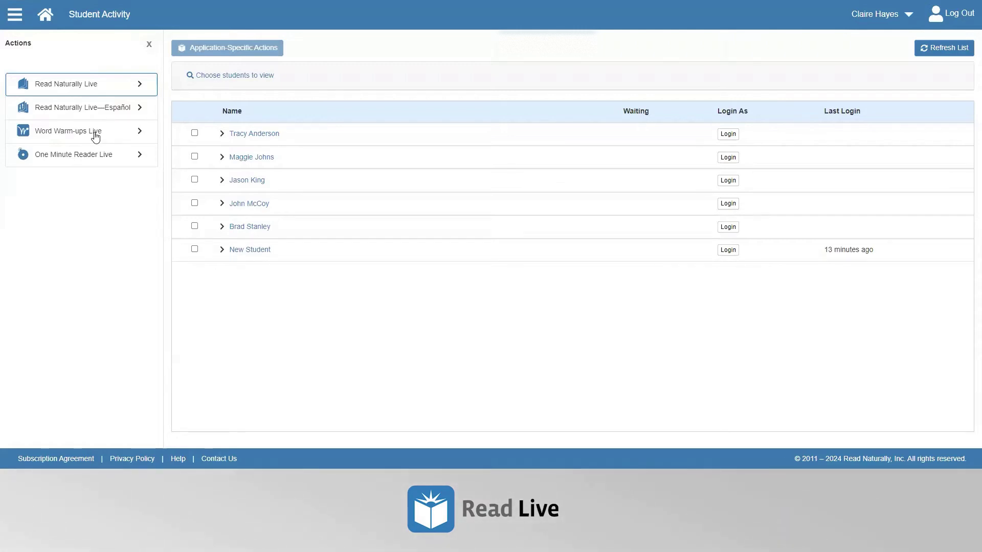
- Expand Read Naturally Live, select the first two students, and choose Change Story Options for Selected
click(140, 85)
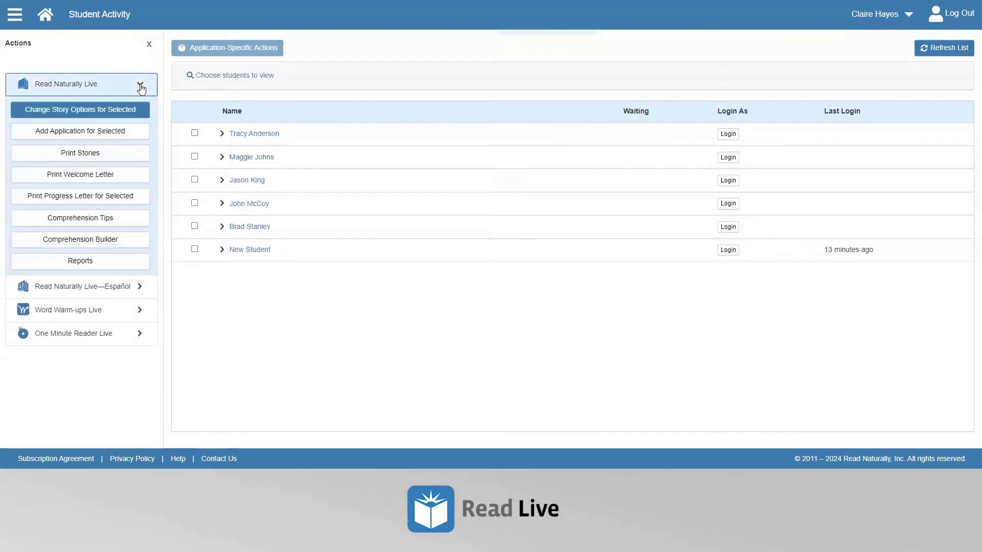
click(194, 133)
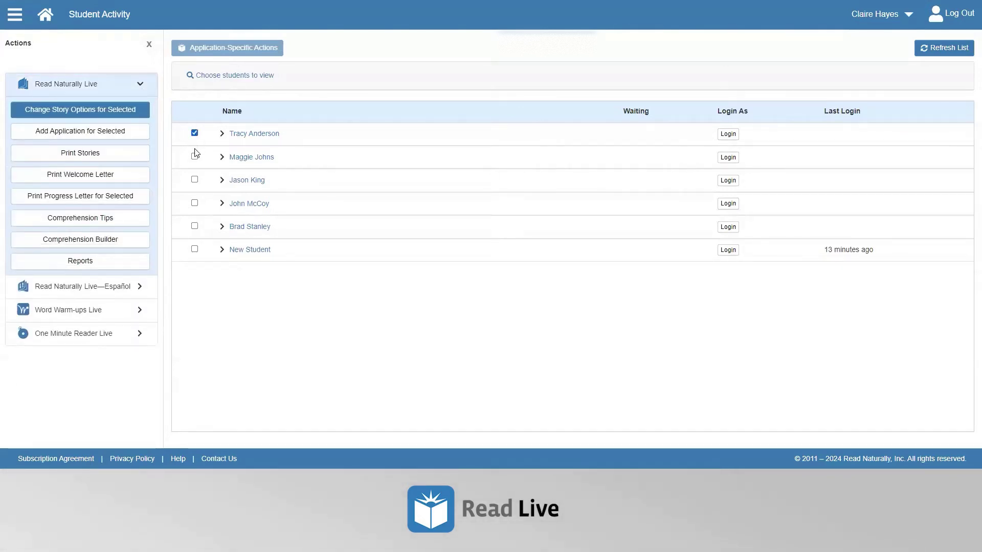
click(194, 158)
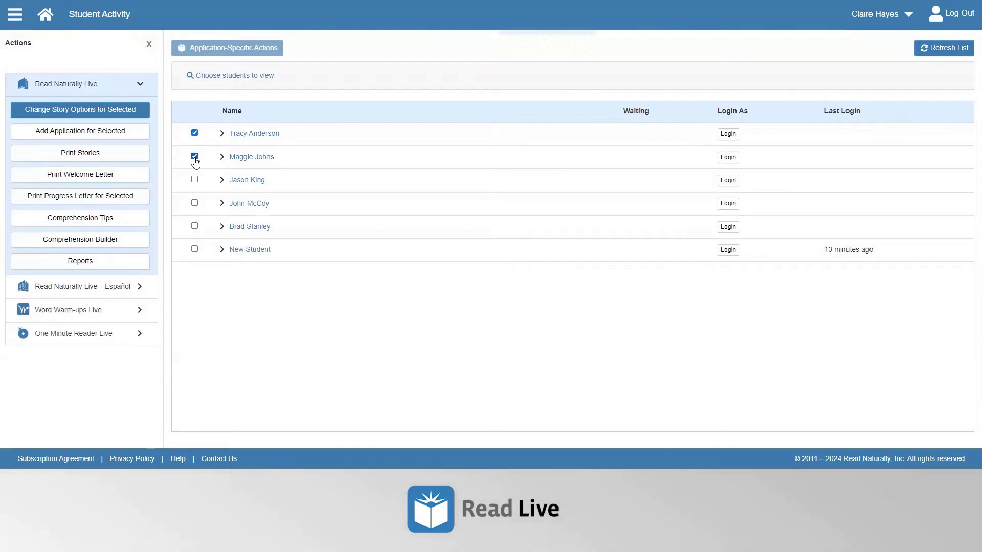
click(102, 111)
click(79, 111)
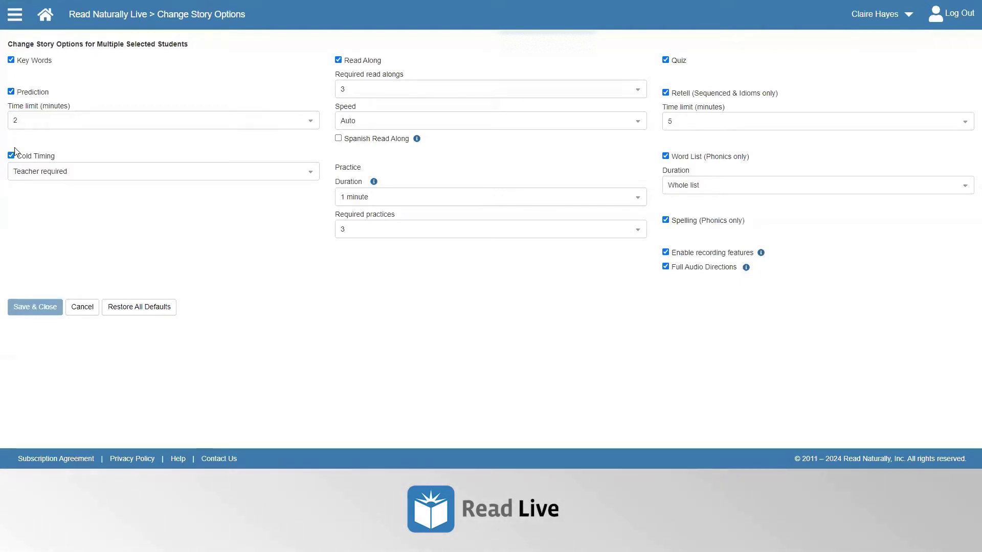
click(11, 62)
click(11, 62)
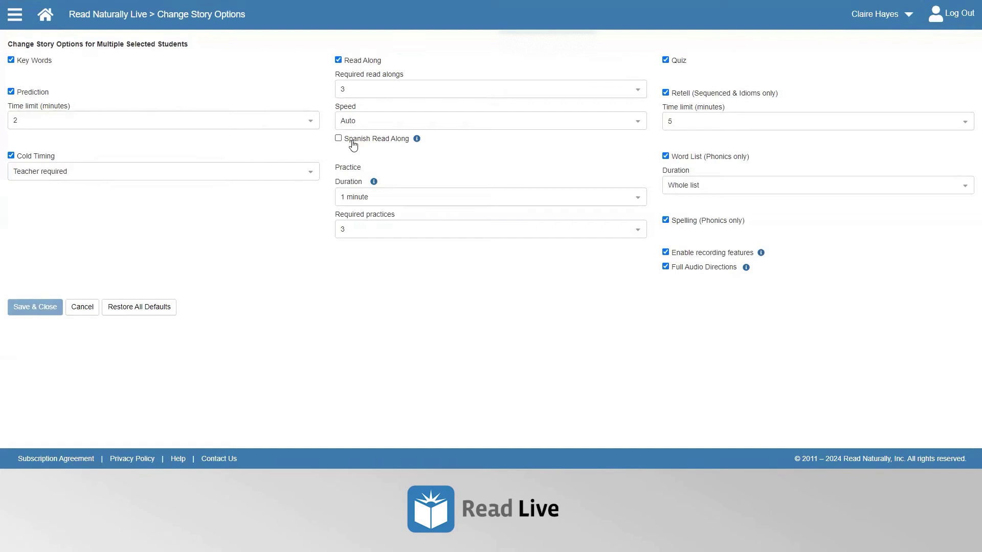
click(351, 200)
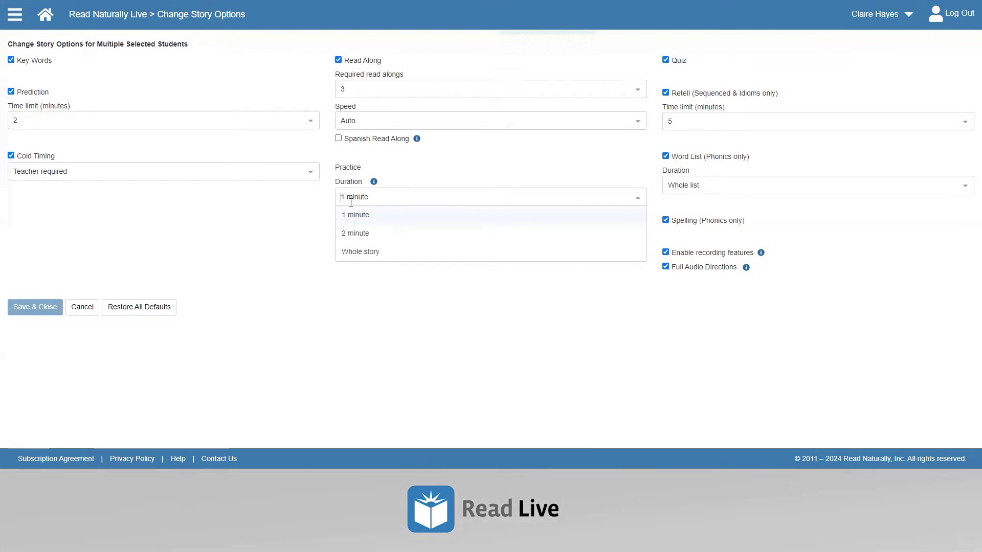
click(323, 200)
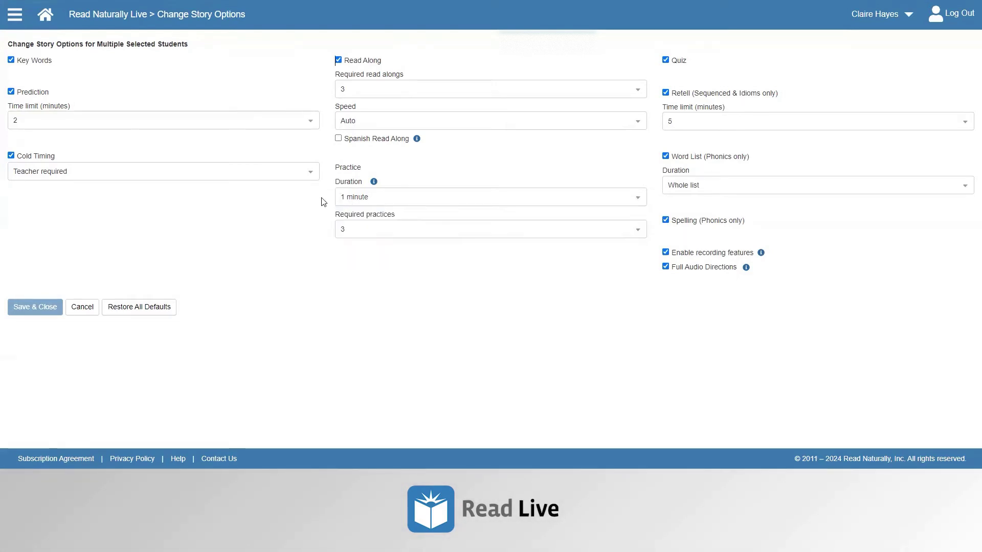
drag(336, 217, 401, 217)
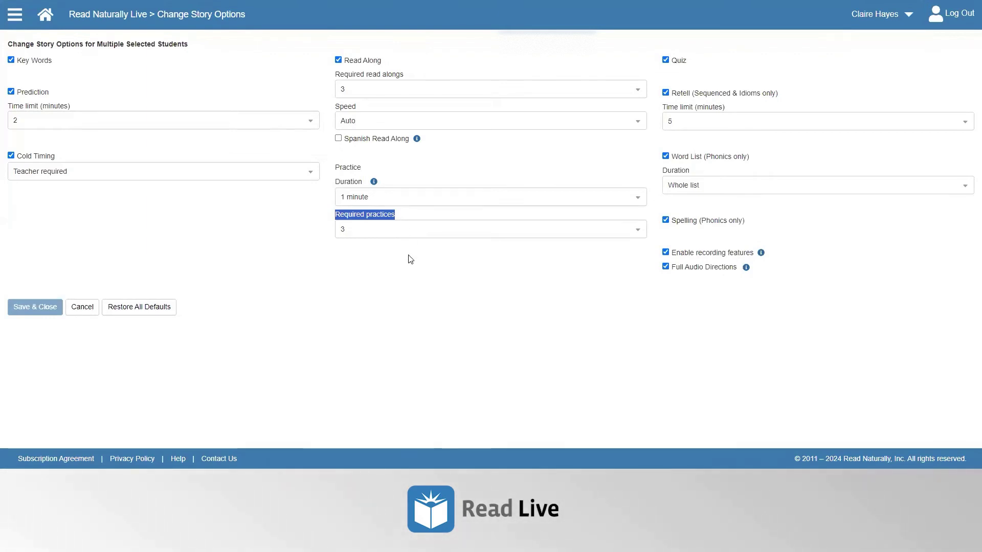
- Turn the Quiz step off for the selected students, then back on
click(665, 61)
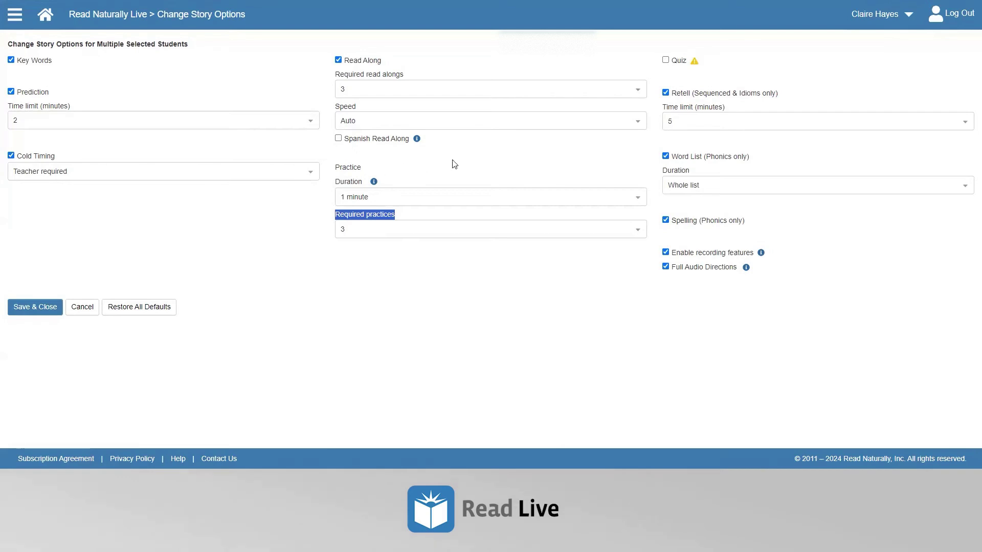
mouse_move(697, 66)
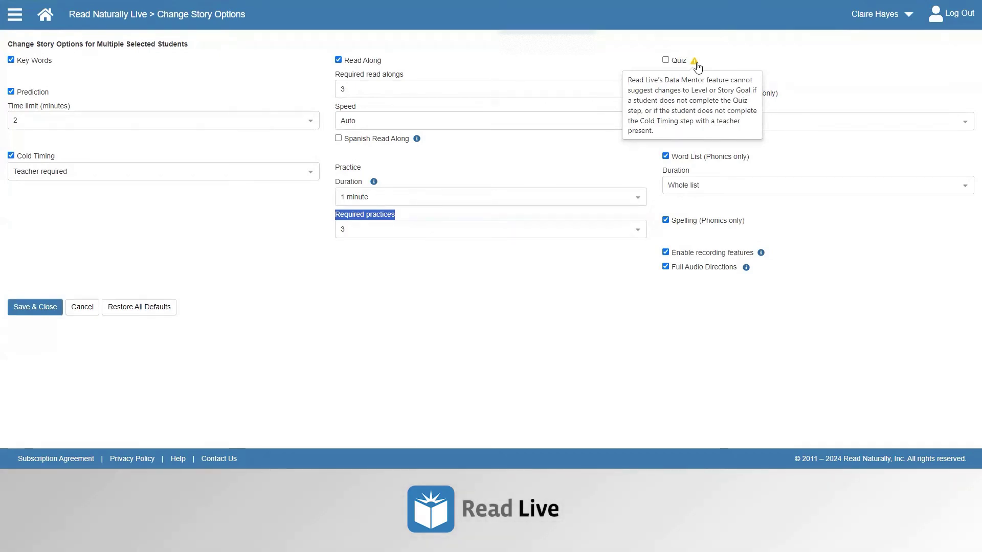
click(665, 60)
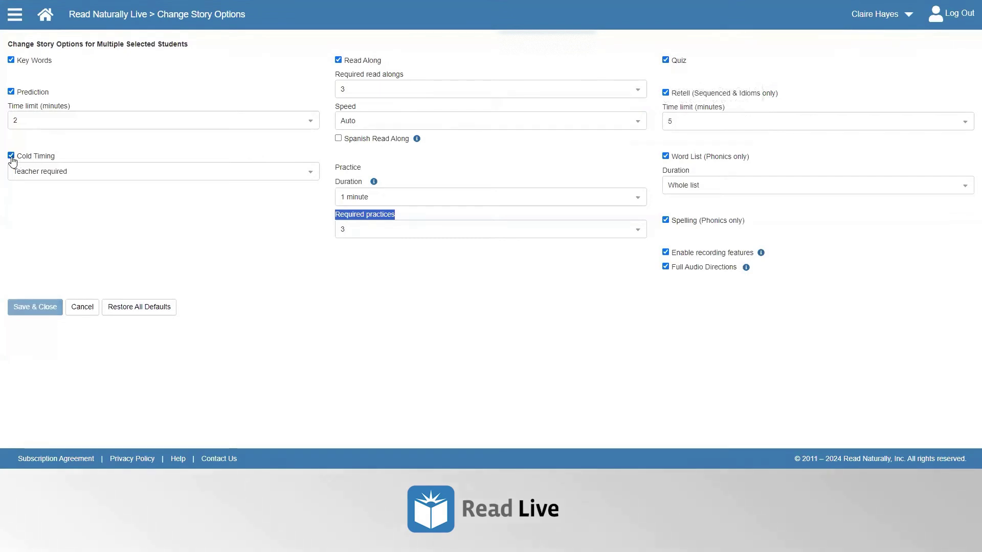
- Switch Cold Timing from Student independent to Teacher required
click(28, 172)
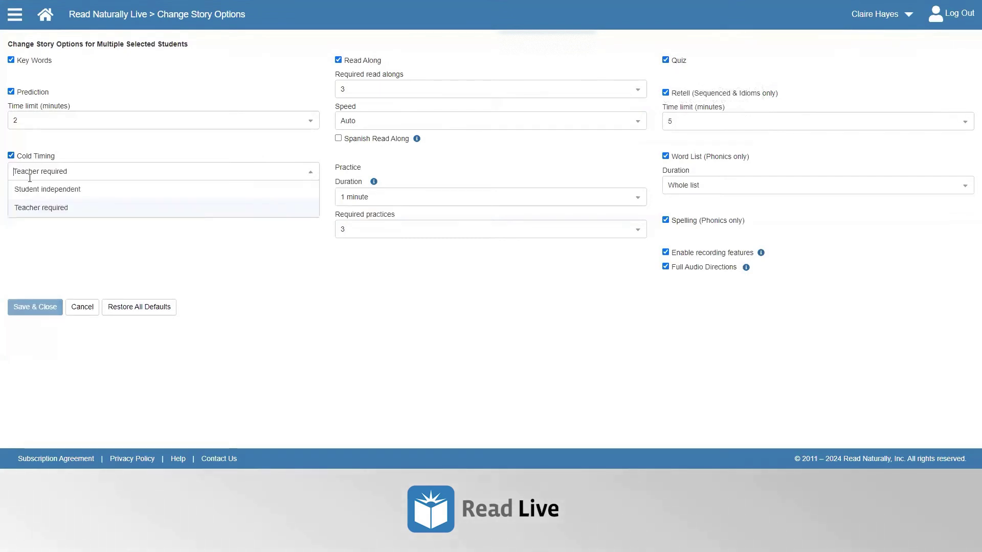
click(34, 191)
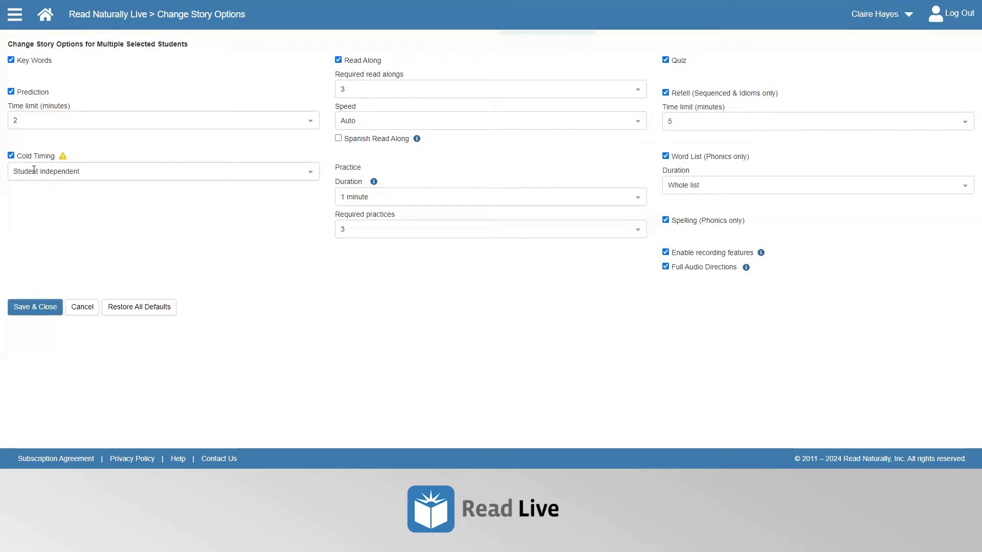
click(34, 171)
click(51, 209)
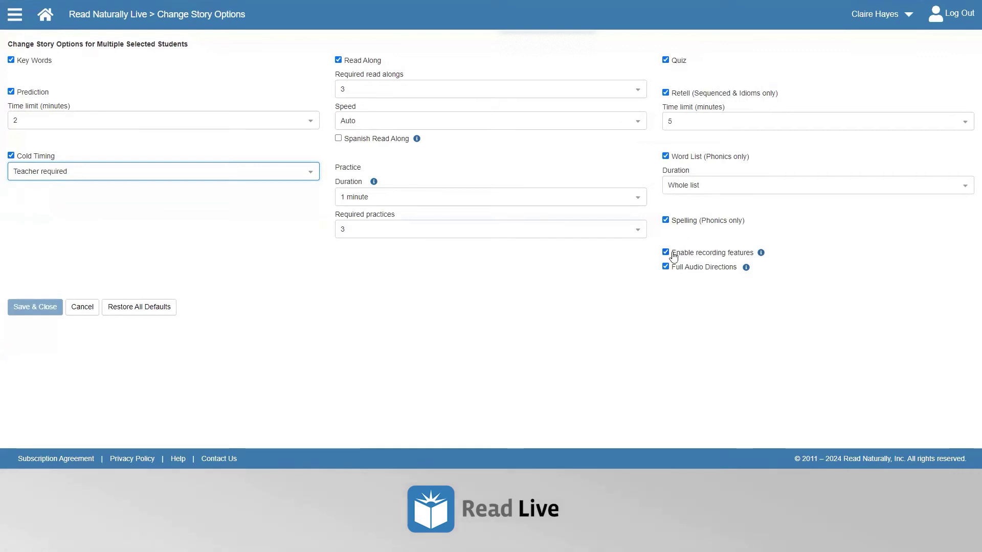
- Highlight the recording and audio directions labels, then clear the highlight
drag(673, 261, 755, 268)
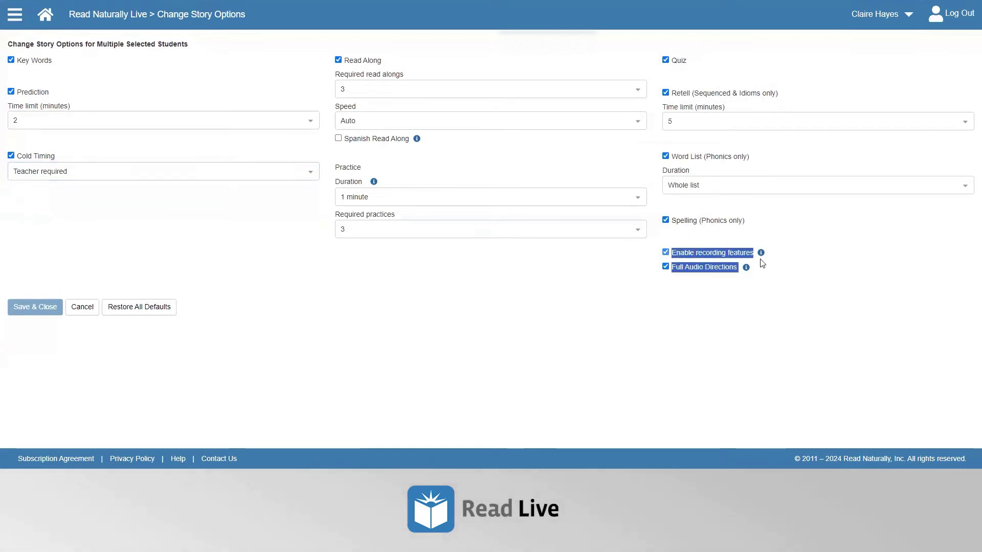
click(694, 287)
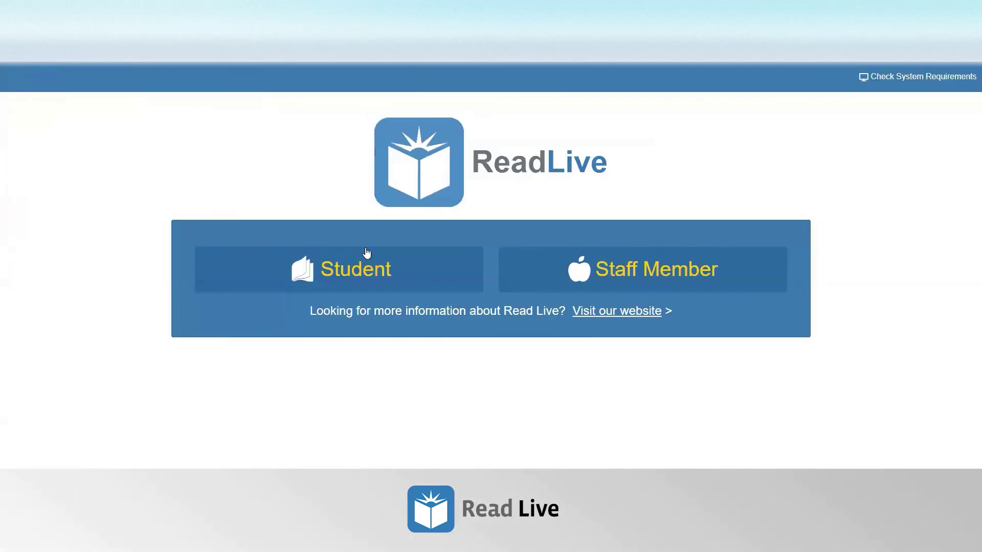
- Log in through the Student option and open the Read Naturally Live program
click(373, 267)
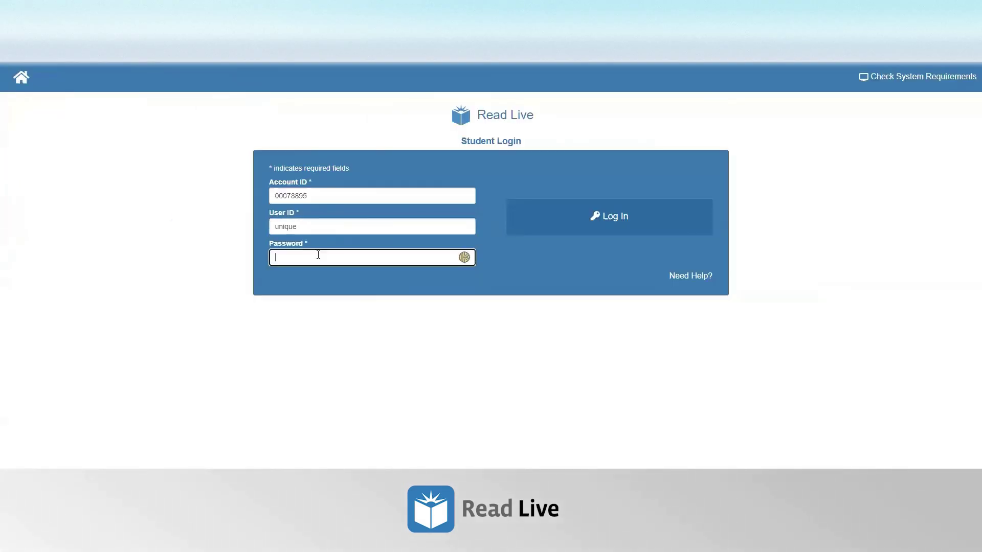
key(Return)
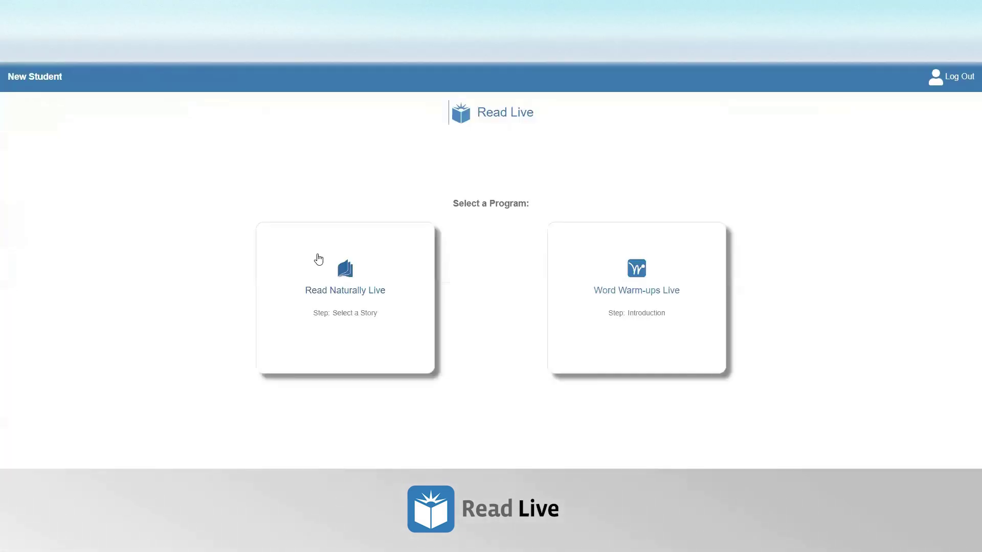
click(321, 273)
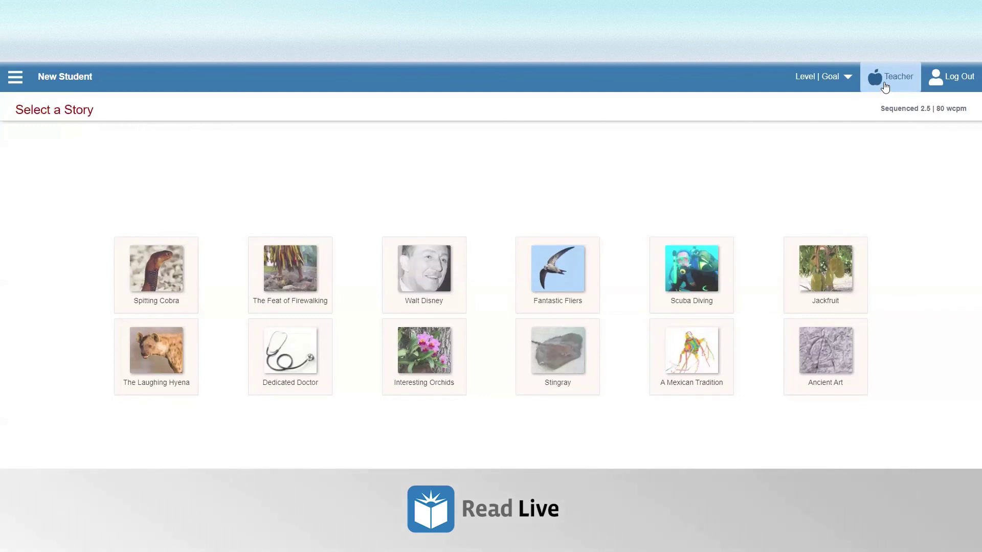
- Log in as Teacher with the teacher's User ID and password
click(885, 86)
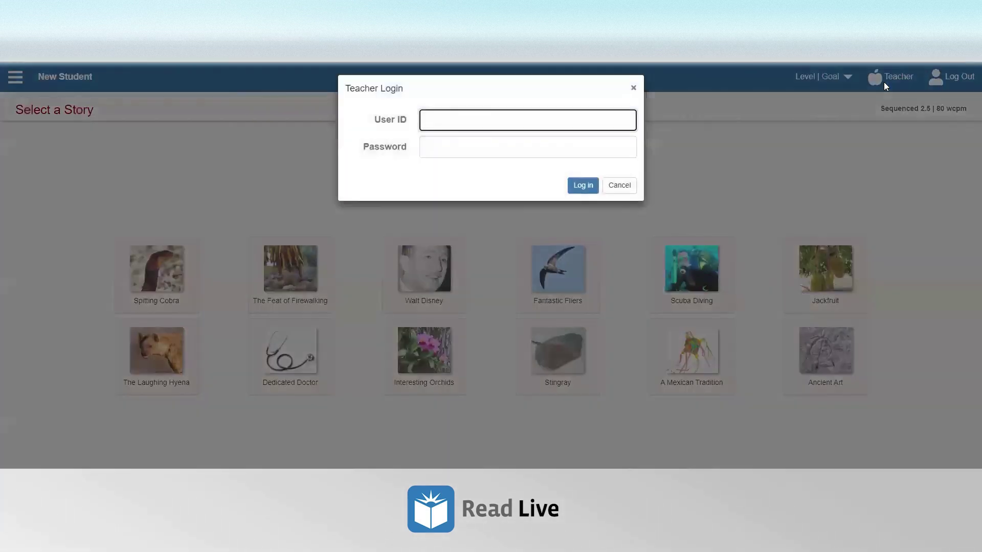
key(Tab)
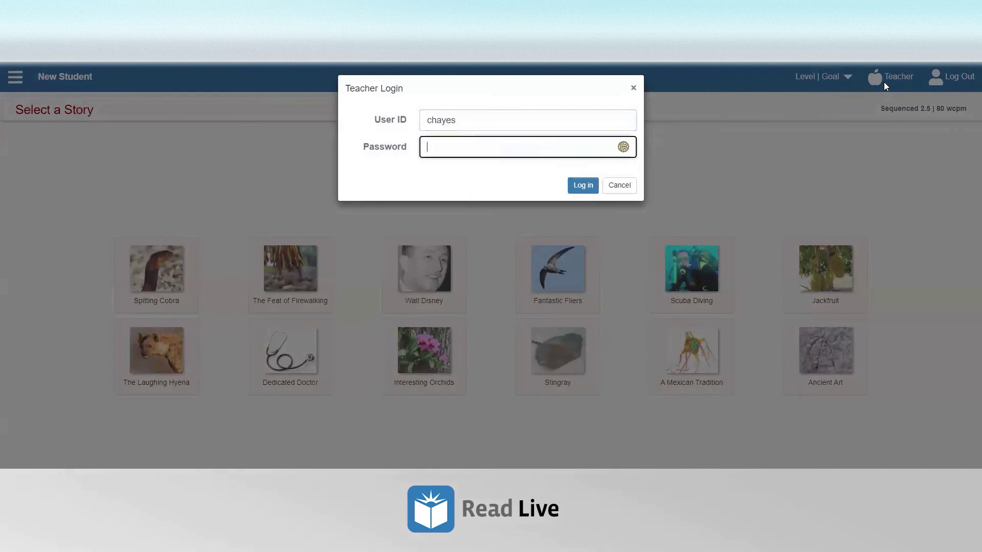
text(•••••)
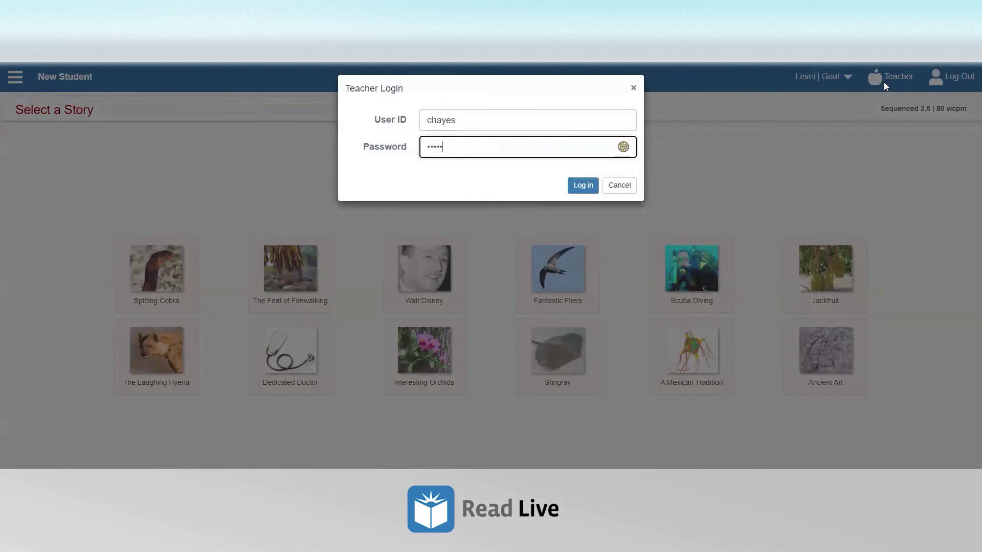
text(•••)
key(Return)
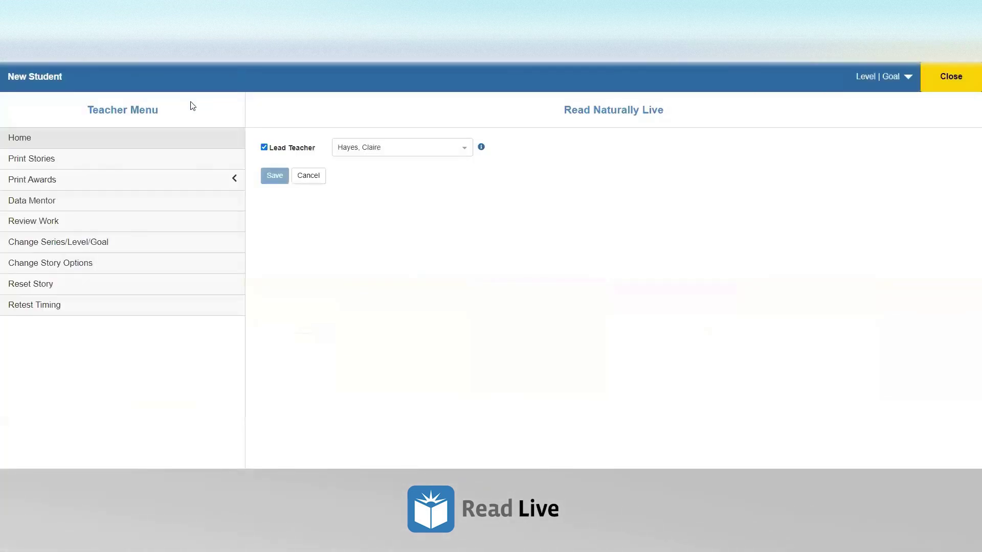
- Open Change Story Options for New Student from the Teacher Menu sidebar
drag(175, 114, 90, 109)
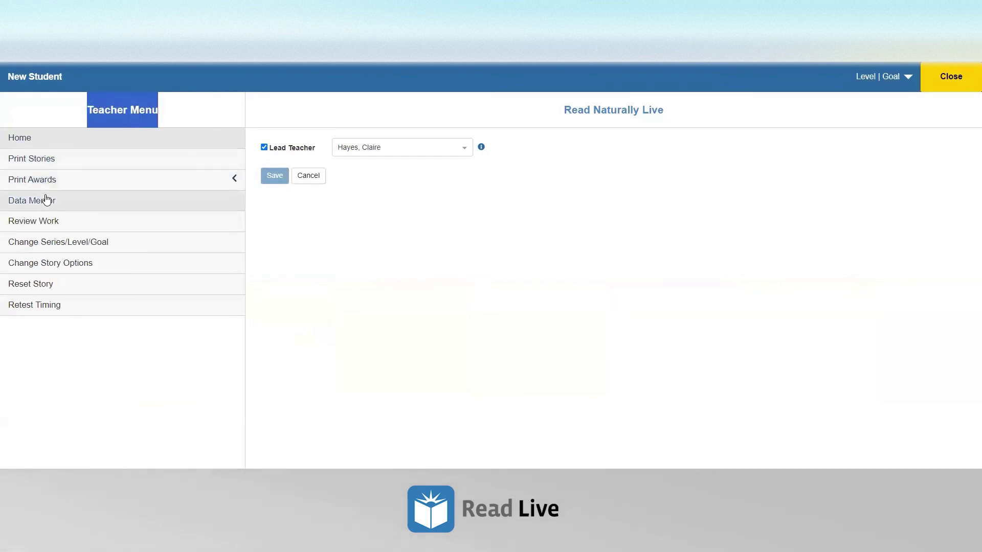
click(52, 224)
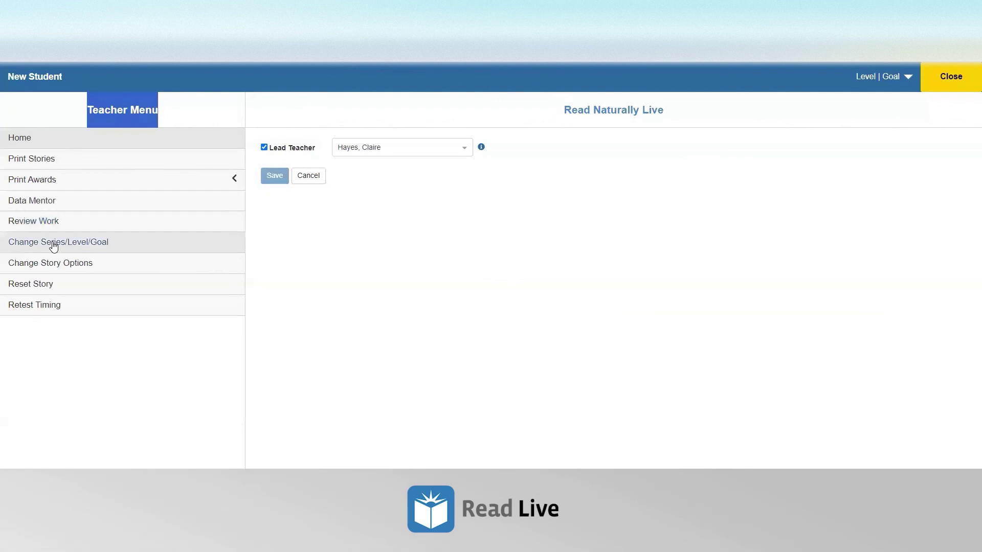
click(56, 264)
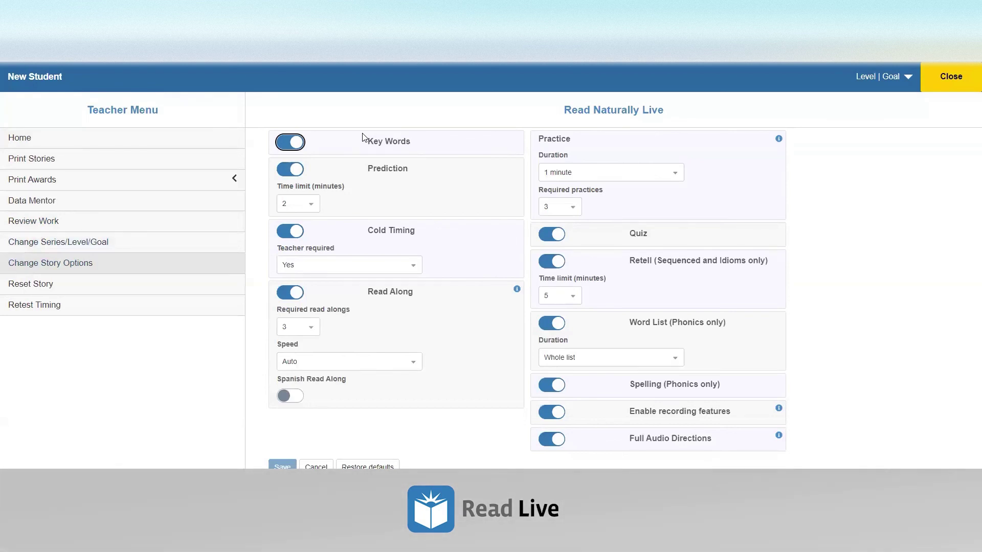
drag(160, 106, 88, 107)
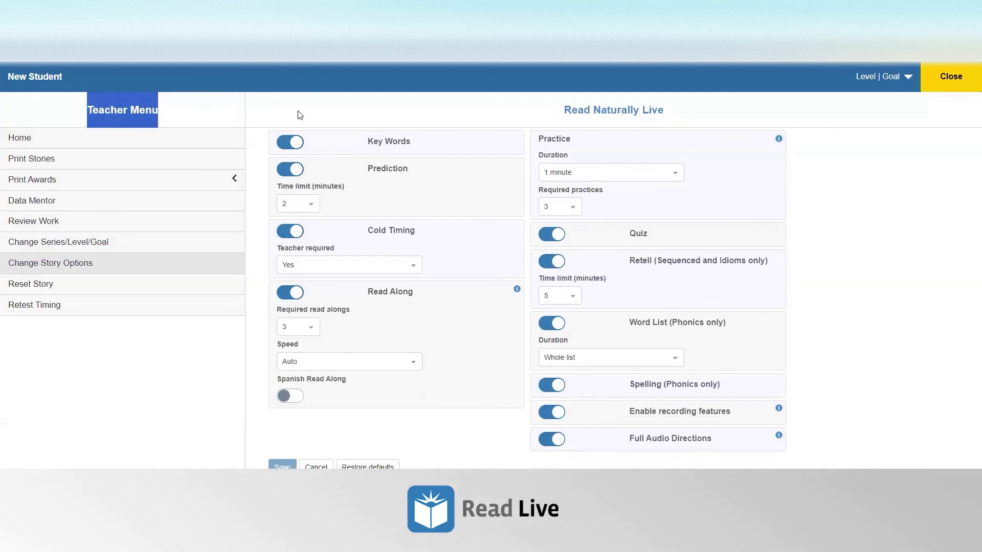
click(299, 114)
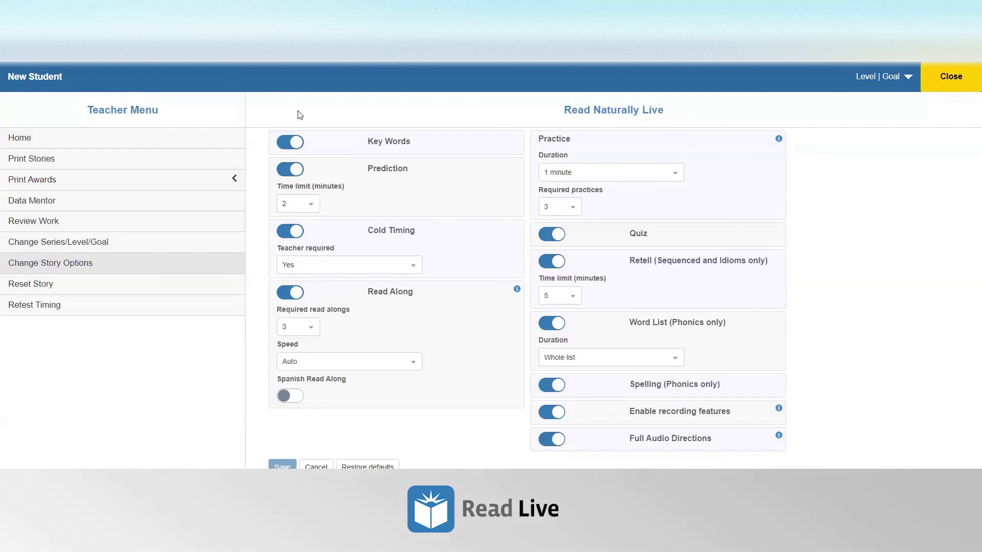